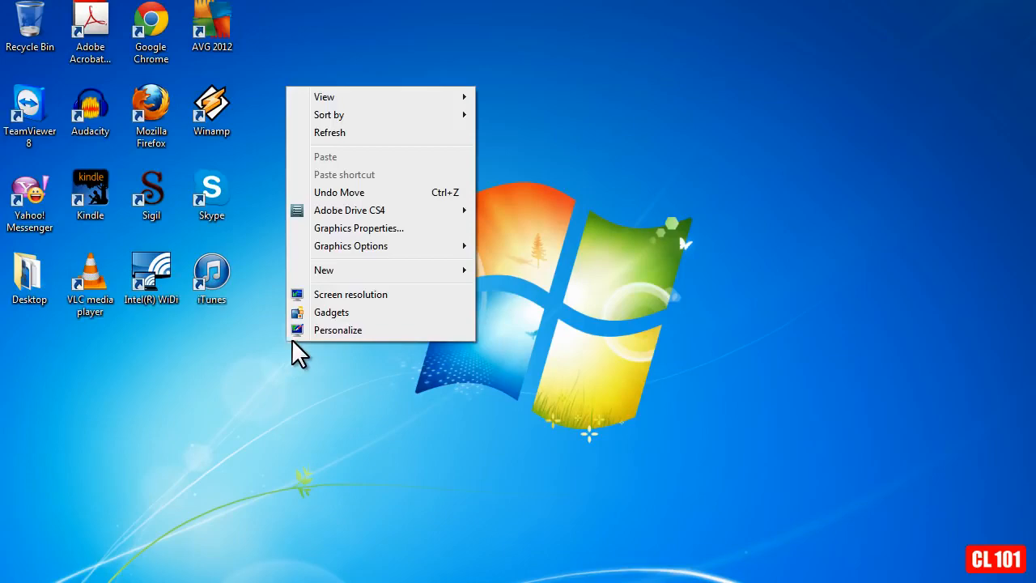
# - Open the desktop personalization settings and apply the Windows 7 Basic theme
pyautogui.click(363, 329)
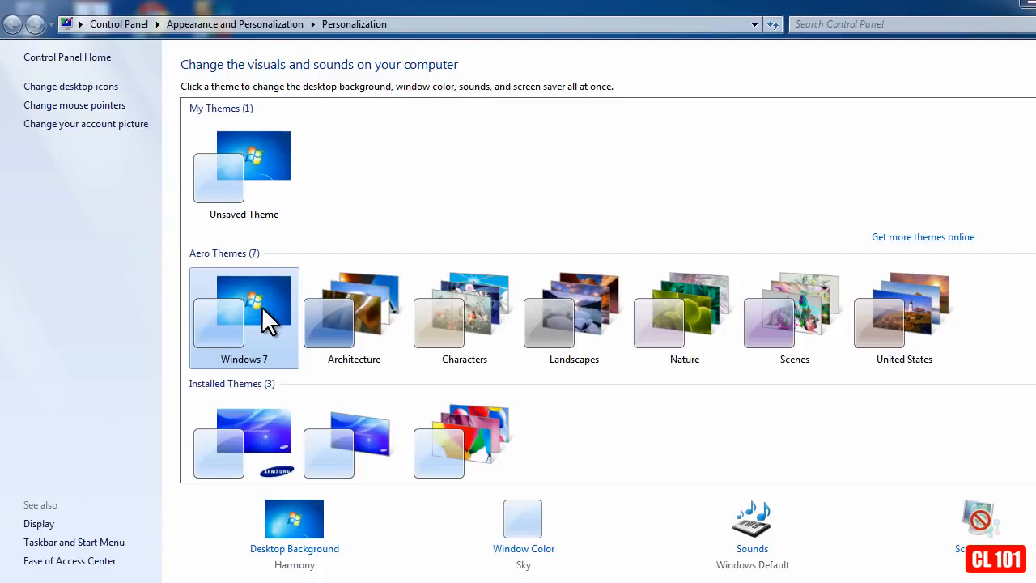
pyautogui.scroll(-3, 261, 305)
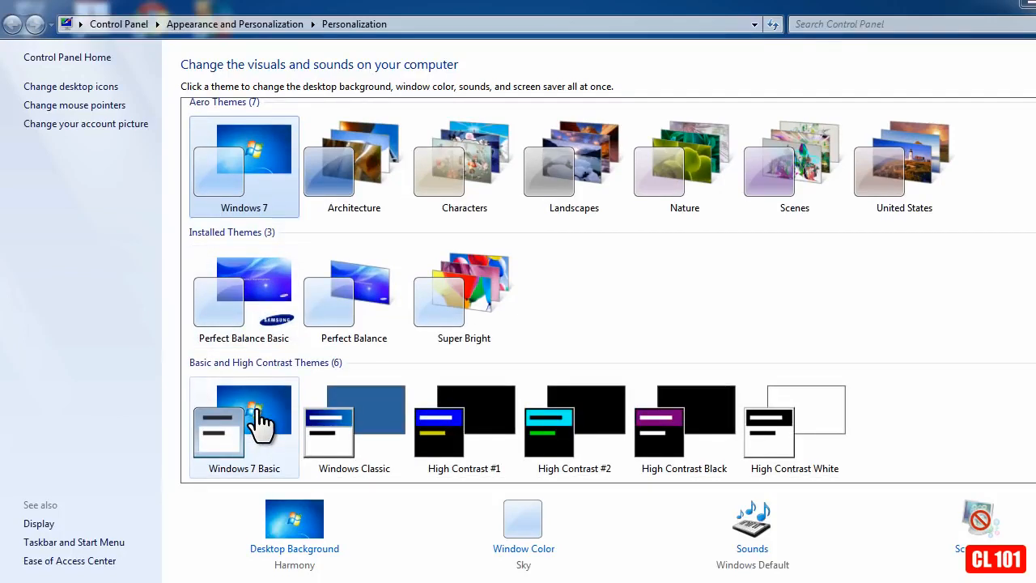
pyautogui.click(257, 411)
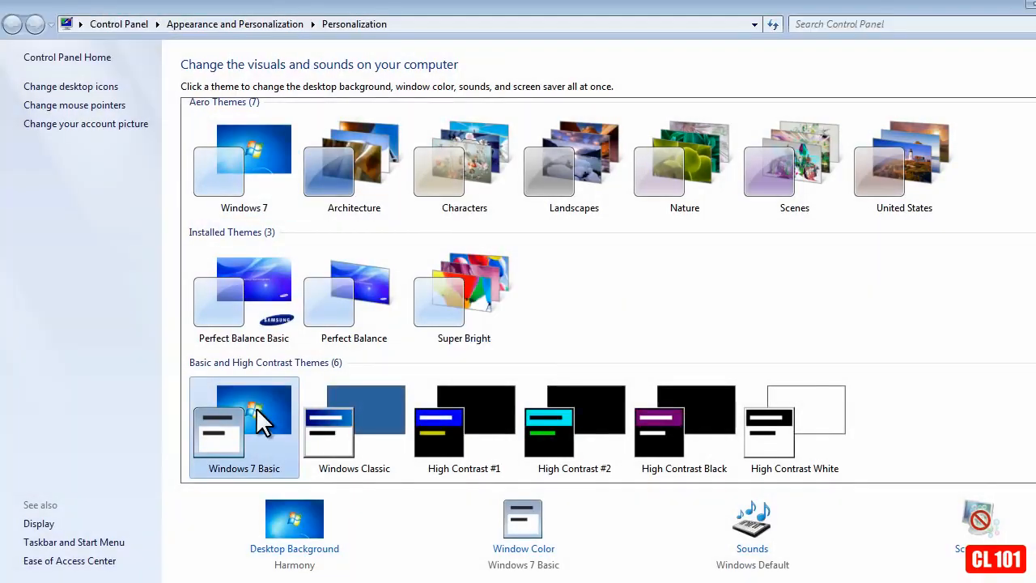
# - Apply the Windows 7 Aero theme and save its window color settings with transparency disabled
pyautogui.click(257, 150)
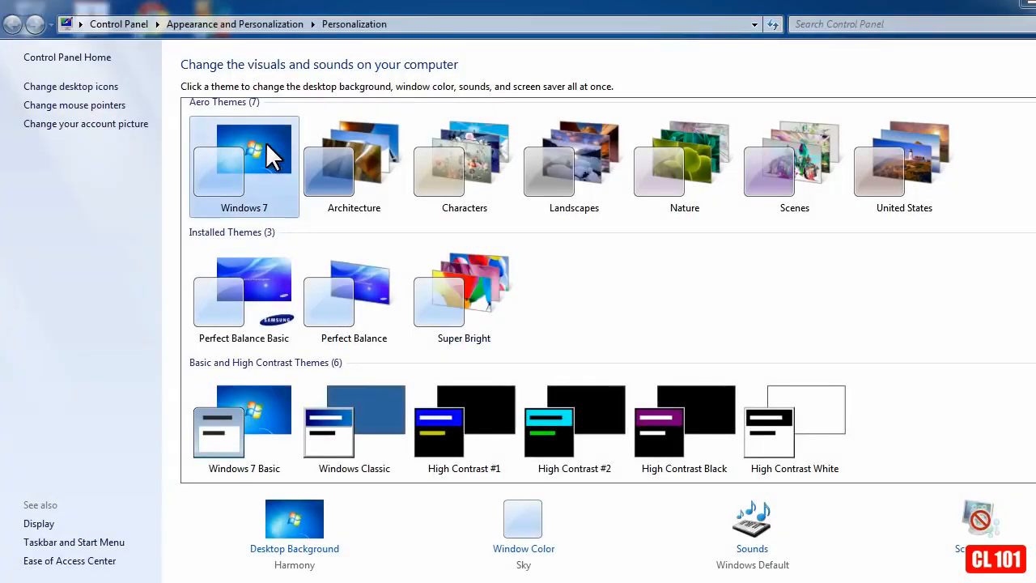
pyautogui.click(534, 558)
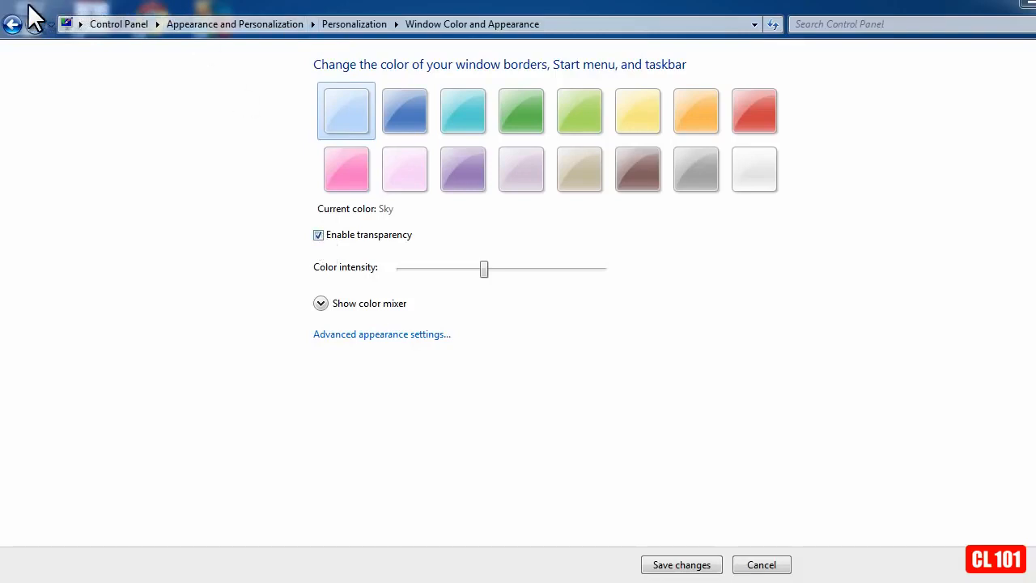
pyautogui.click(318, 235)
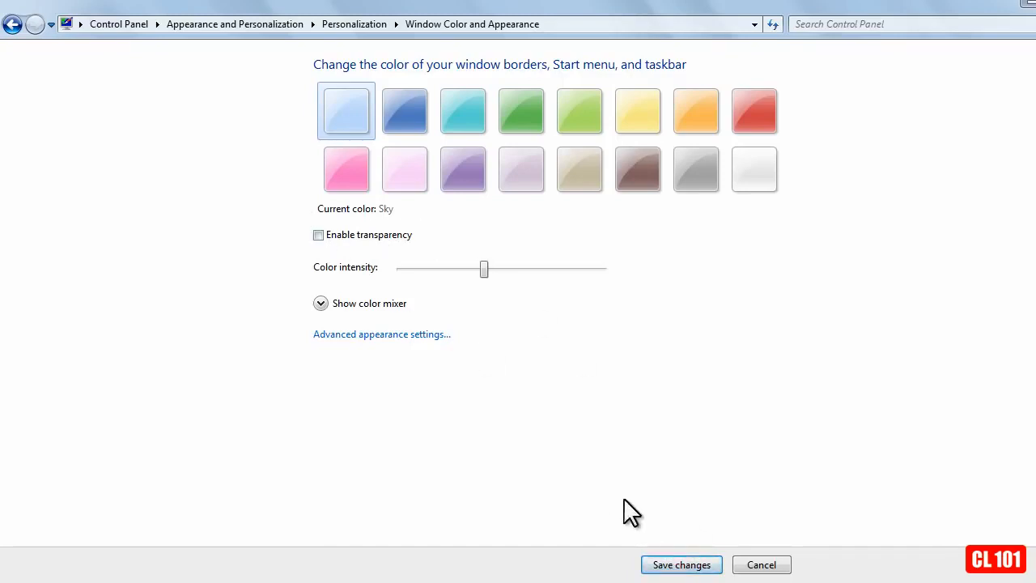
pyautogui.click(685, 565)
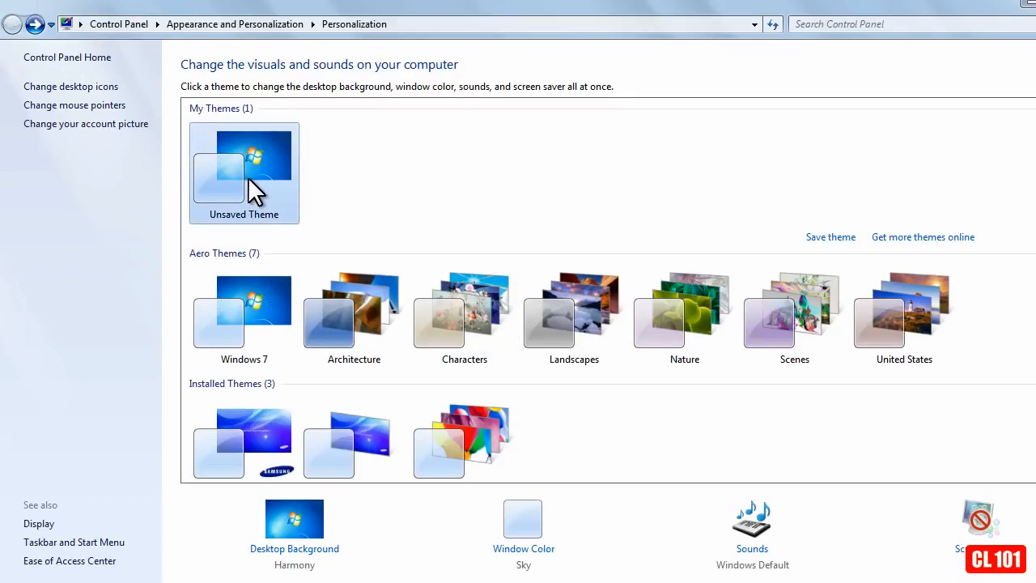
# - Try the Windows 7 Basic and Windows Classic themes, leaving Windows 7 Basic applied
pyautogui.scroll(-1, 248, 177)
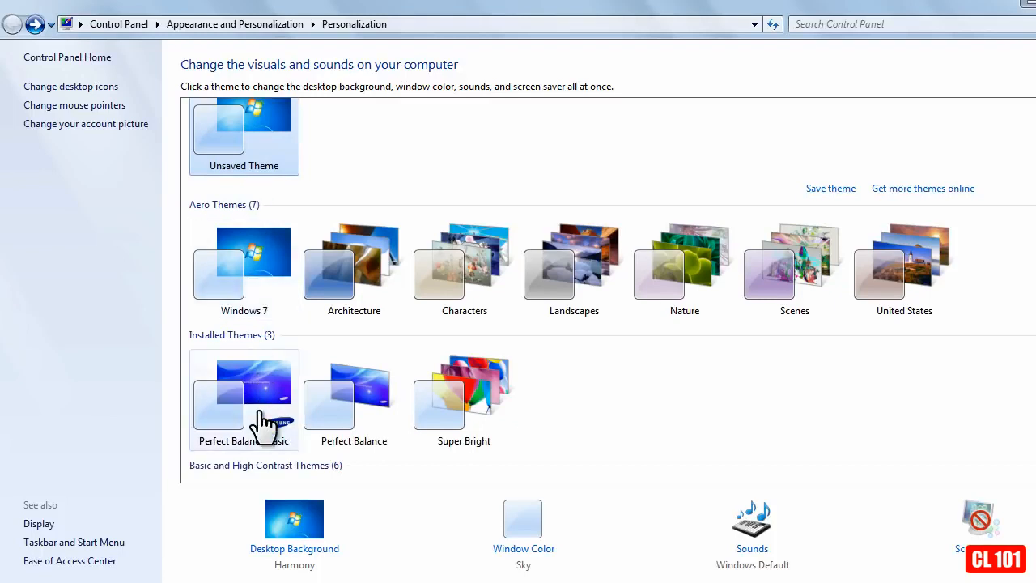
pyautogui.scroll(-2, 256, 422)
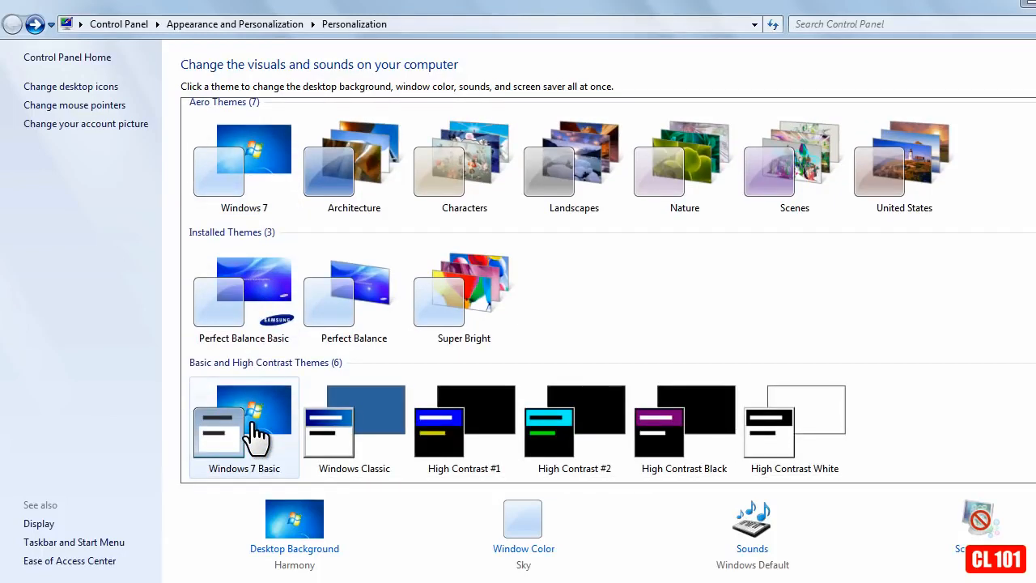
pyautogui.click(253, 422)
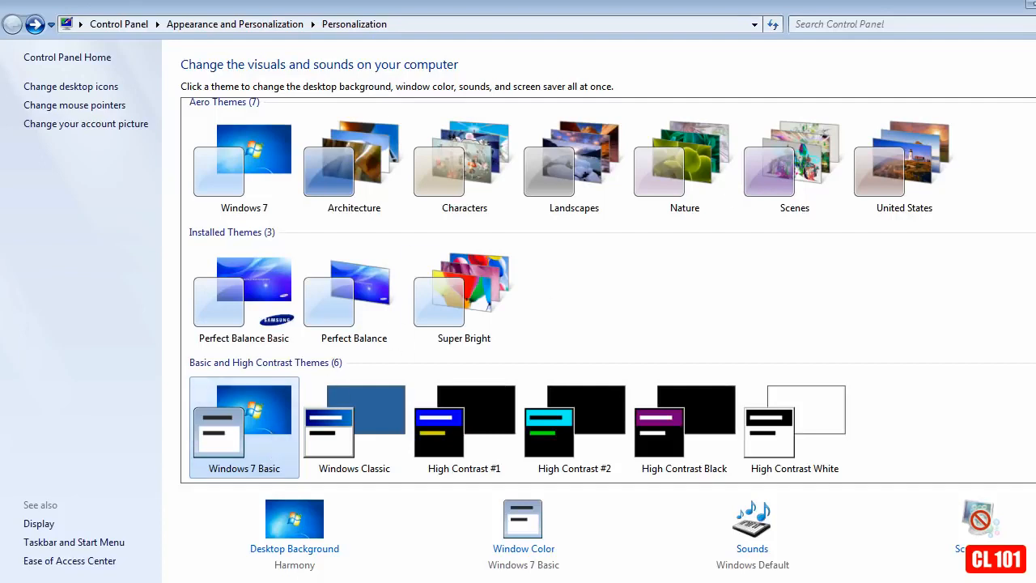
pyautogui.click(361, 420)
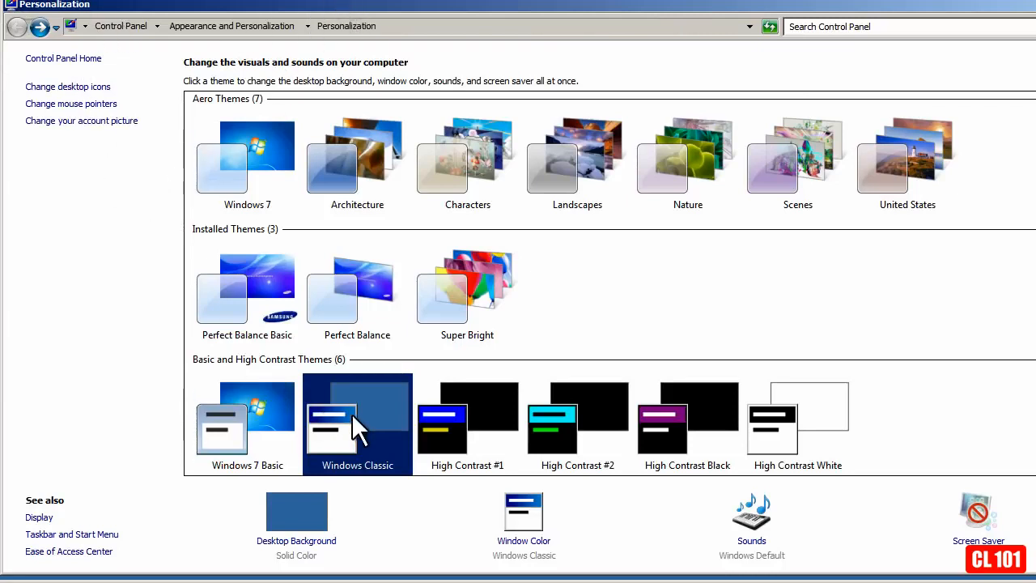
pyautogui.click(252, 417)
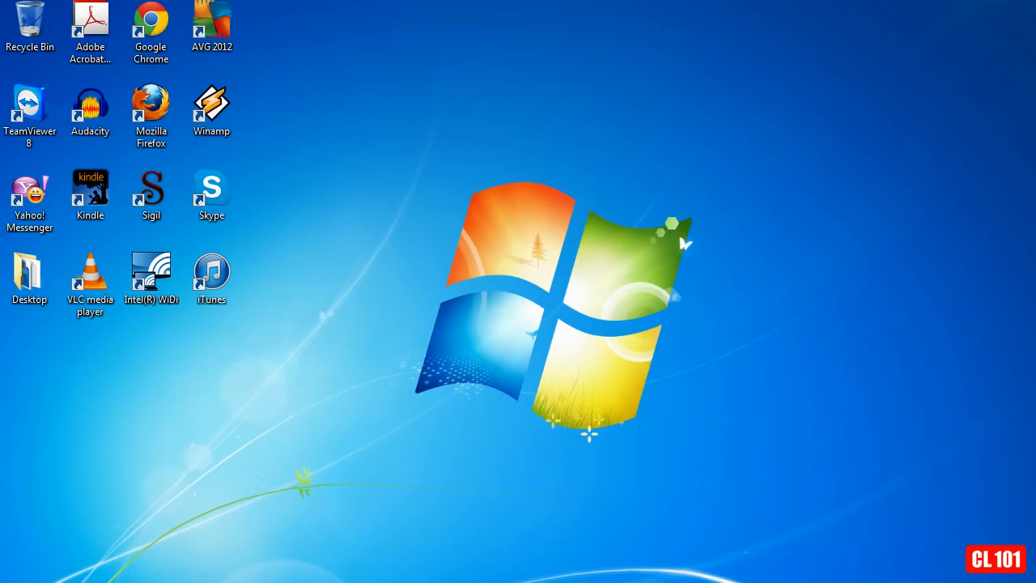
# - Open the Performance Options from the computer's advanced system settings
pyautogui.click(18, 581)
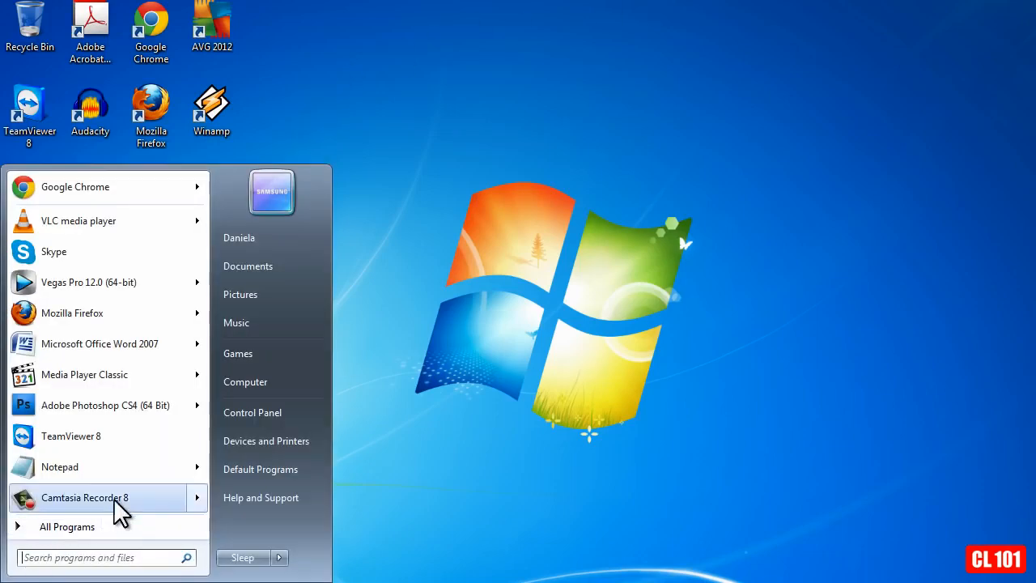
pyautogui.rightClick(285, 380)
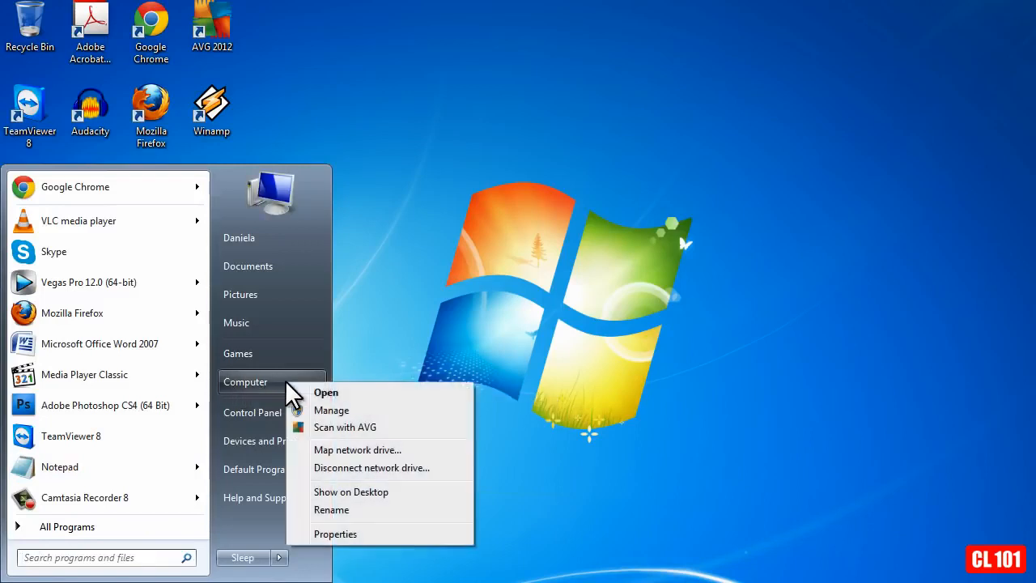
pyautogui.click(329, 535)
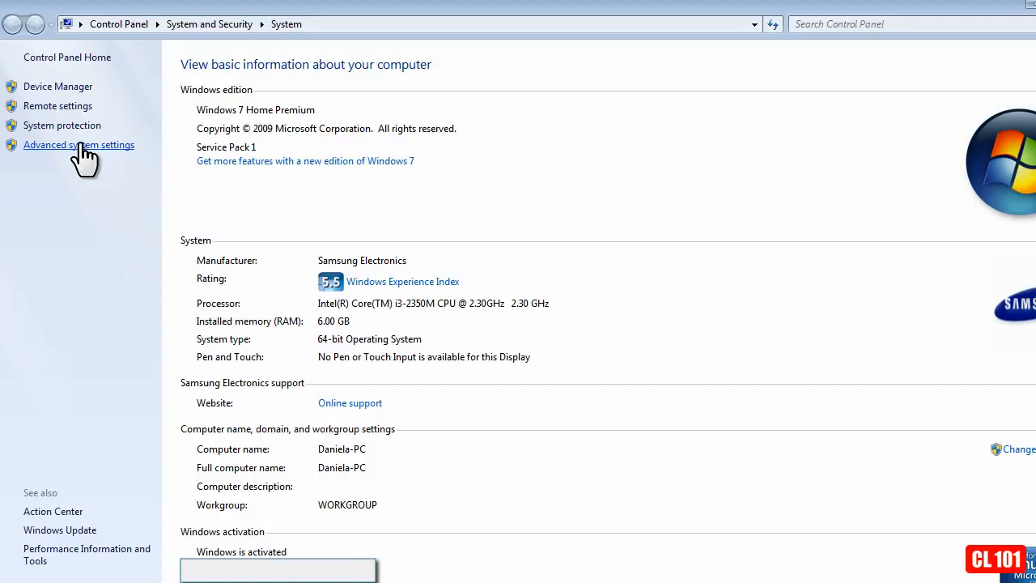
pyautogui.click(81, 146)
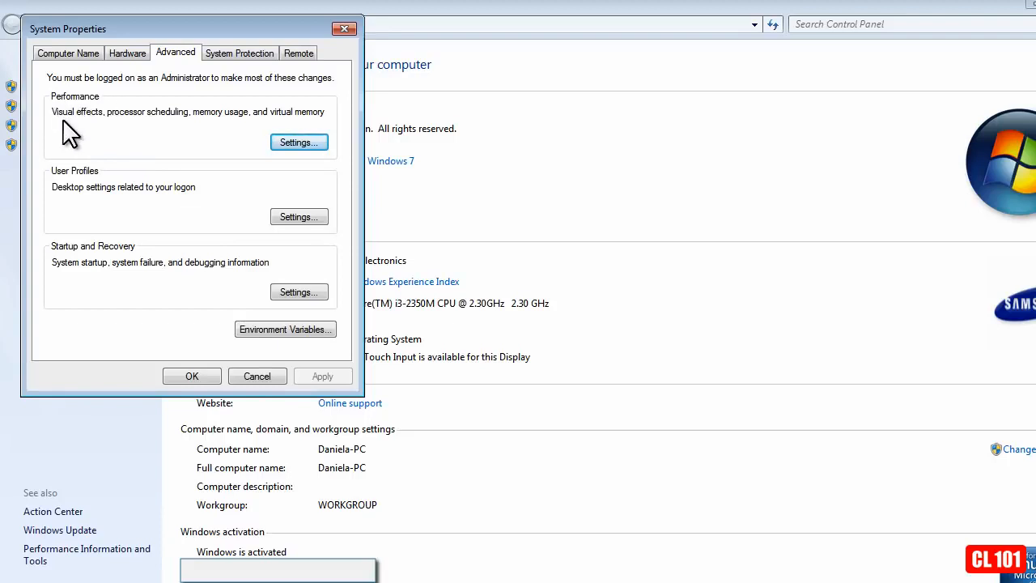
pyautogui.click(300, 142)
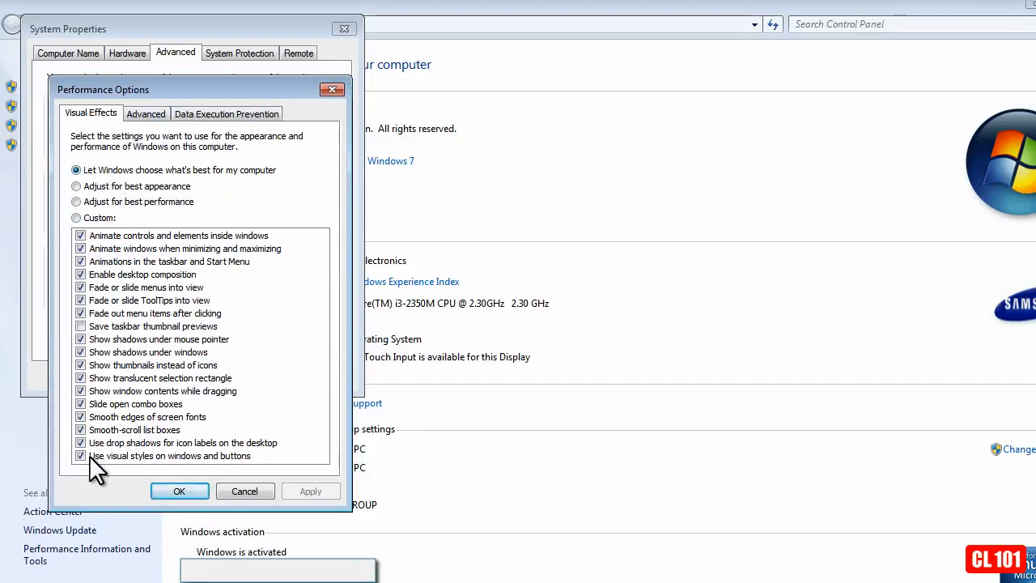
# - Adjust visual effects for best performance, customized with minimize/maximize animations, taskbar and Start Menu animations, and shadows under the mouse pointer and windows
pyautogui.click(74, 201)
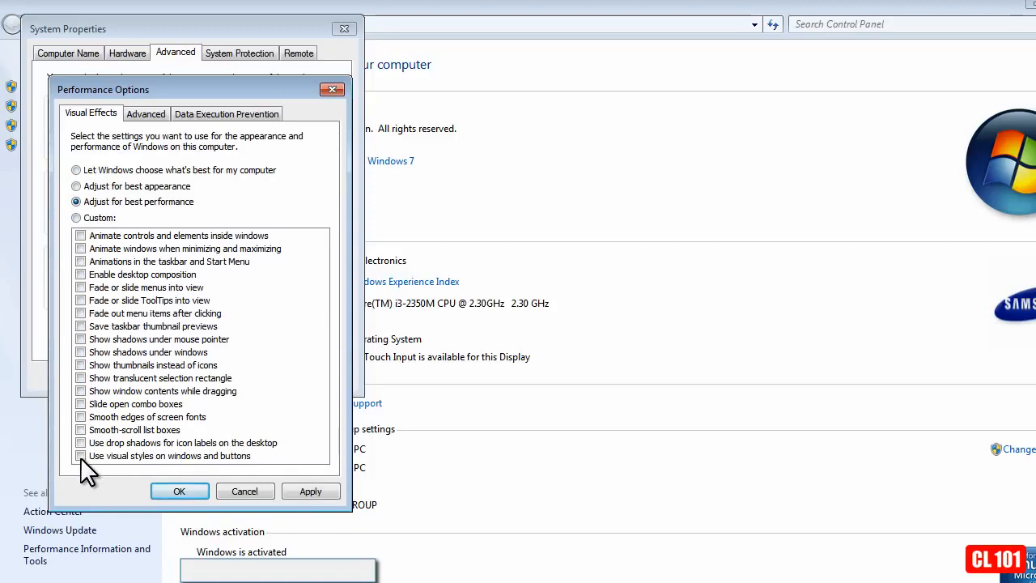
pyautogui.click(77, 218)
pyautogui.click(81, 248)
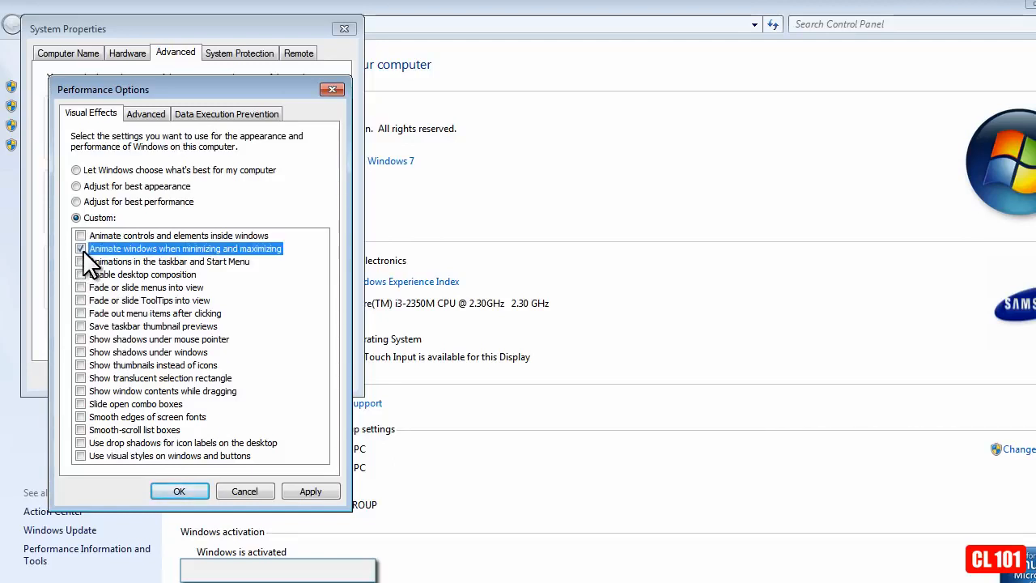
pyautogui.click(80, 262)
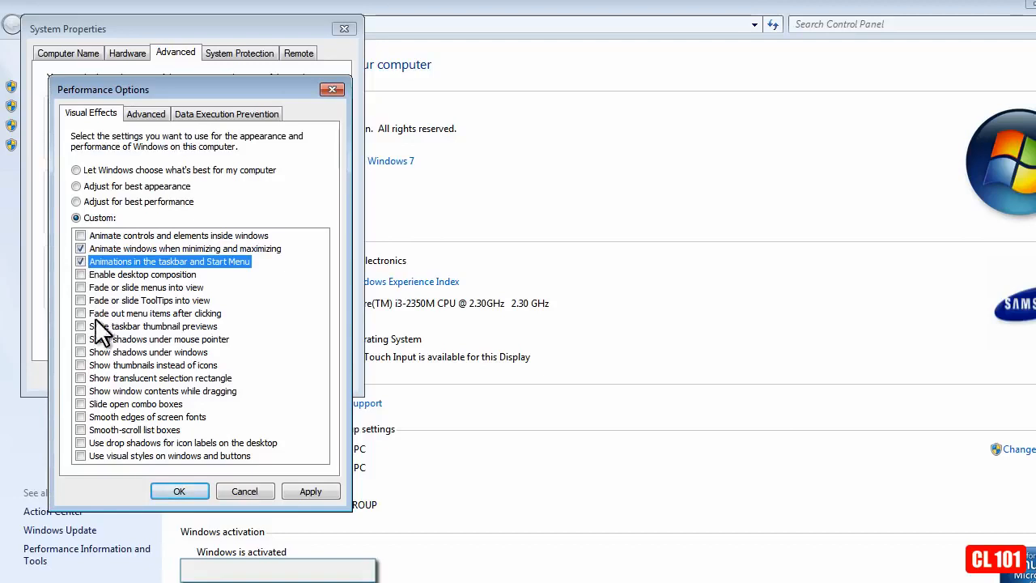
pyautogui.click(80, 339)
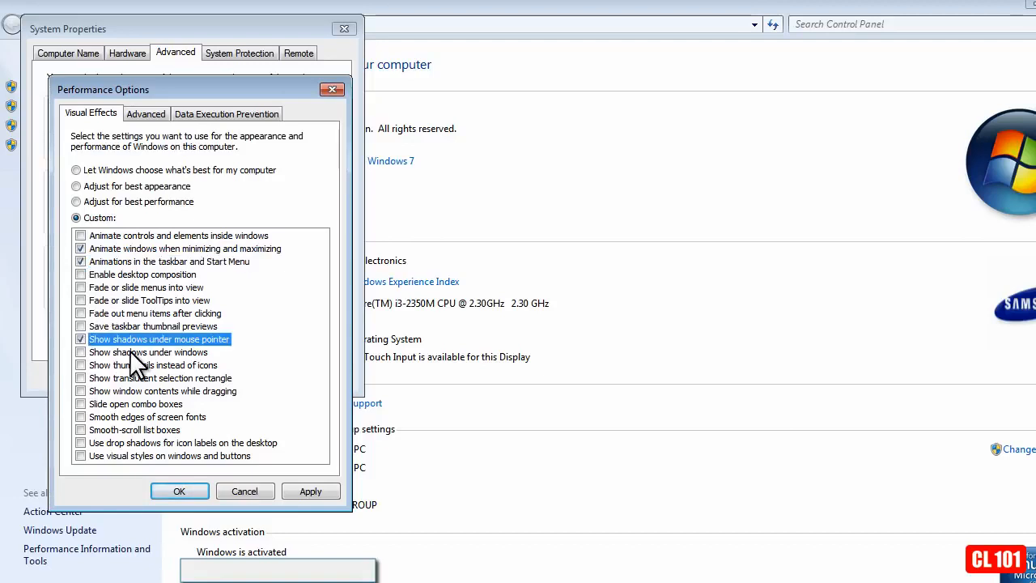
pyautogui.click(80, 353)
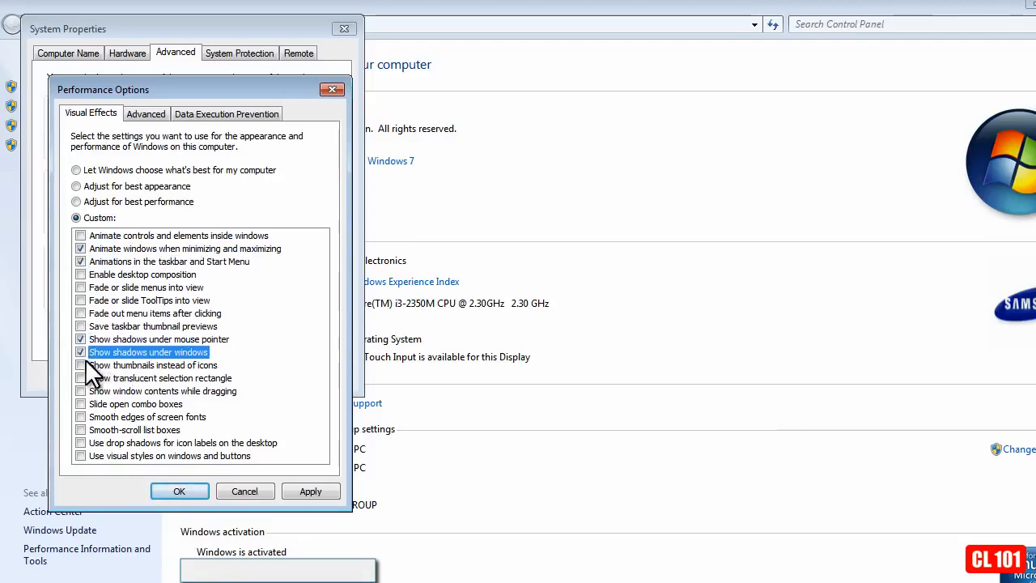
# - Also enable visual styles on windows and buttons and smooth-scroll list boxes, and apply the performance settings
pyautogui.click(80, 455)
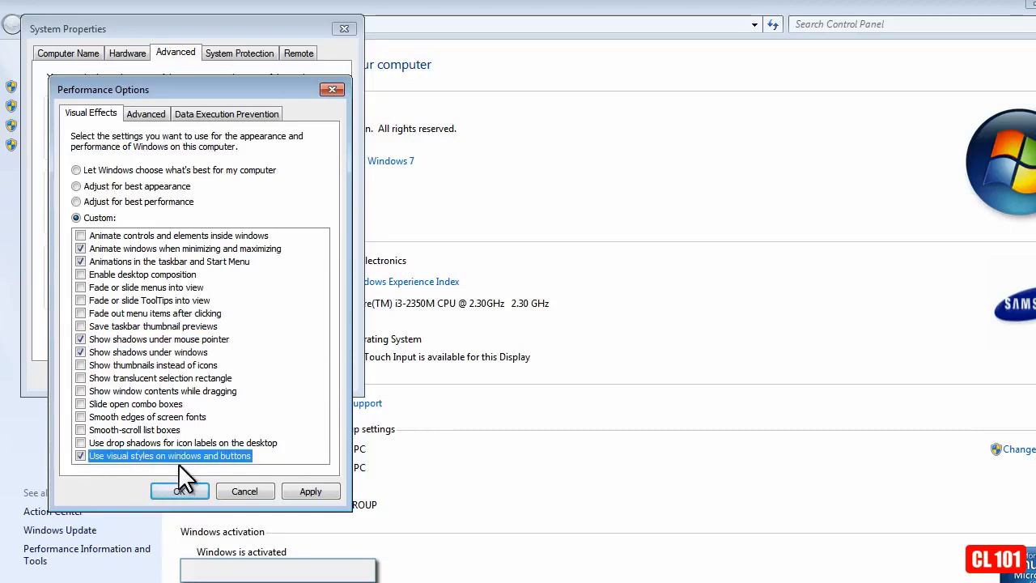
pyautogui.click(96, 430)
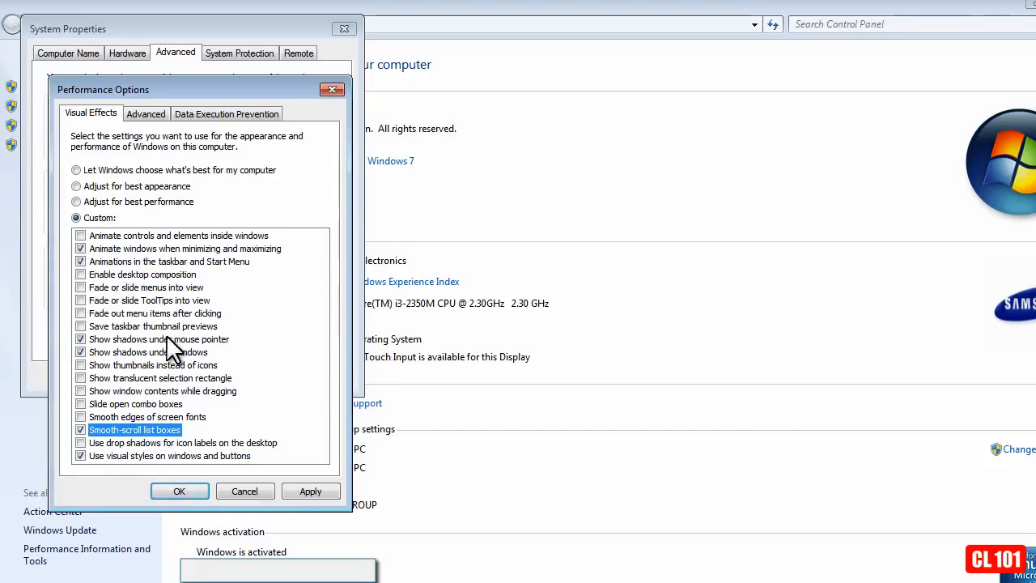
pyautogui.click(310, 490)
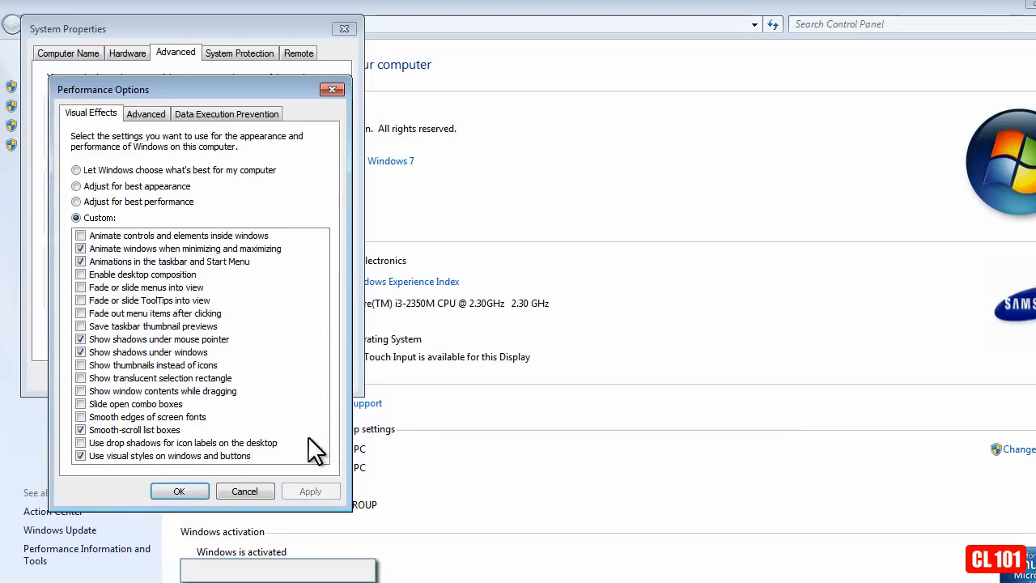
pyautogui.click(186, 491)
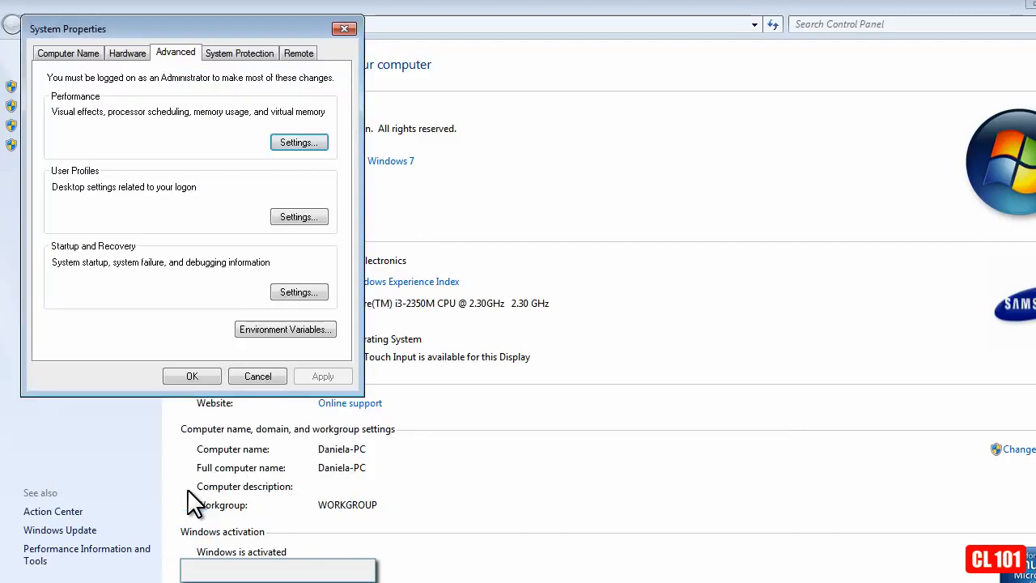
pyautogui.click(192, 374)
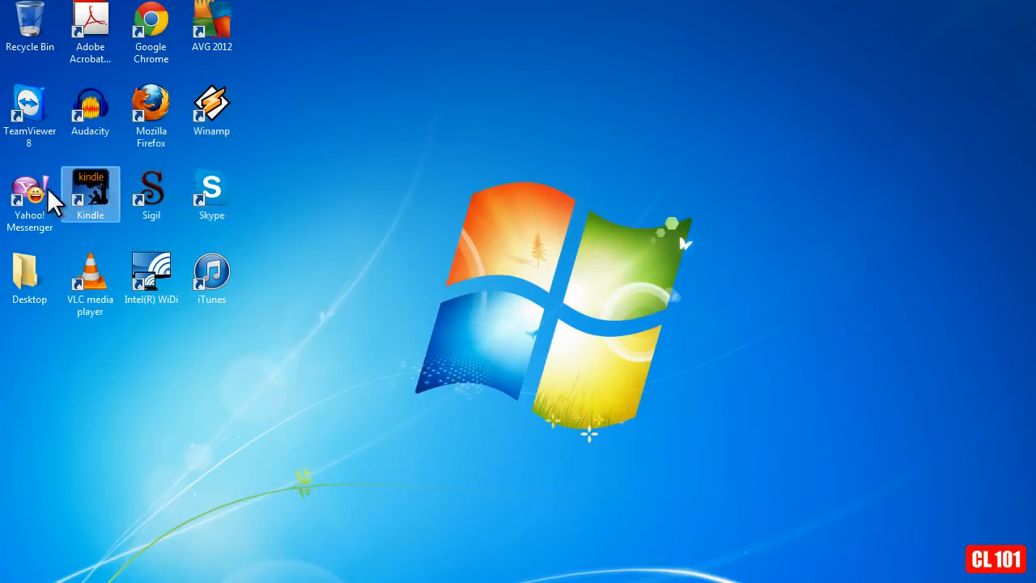
pyautogui.click(206, 277)
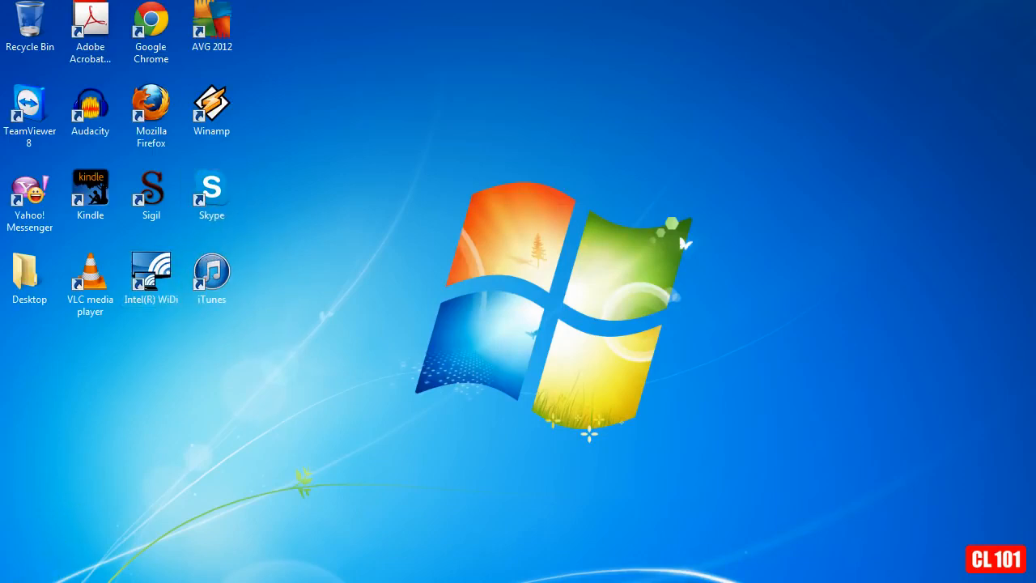
# - Open Computer Management for this computer and display the Services list under Services and Applications
pyautogui.click(17, 578)
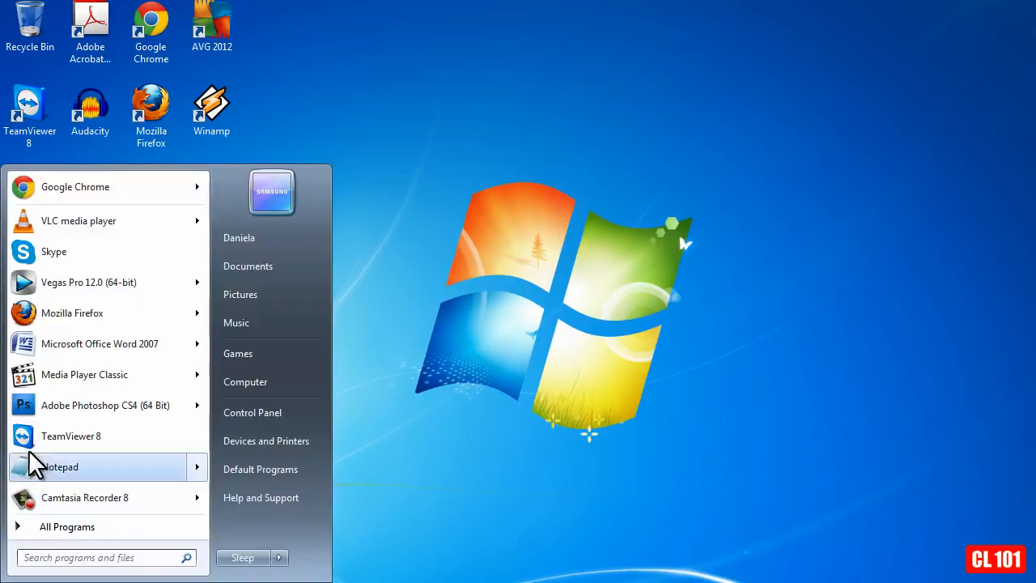
pyautogui.rightClick(269, 382)
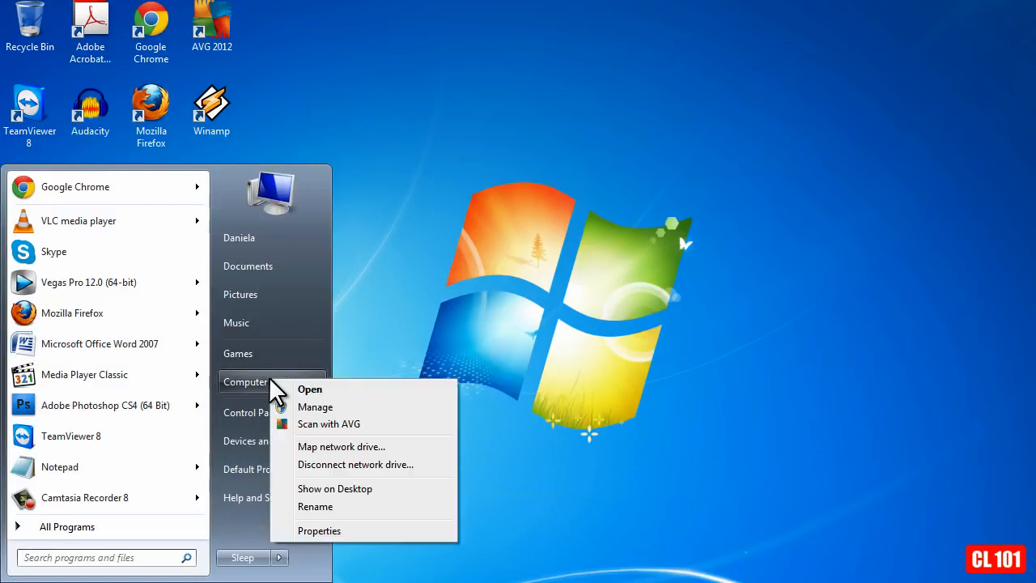
pyautogui.click(331, 409)
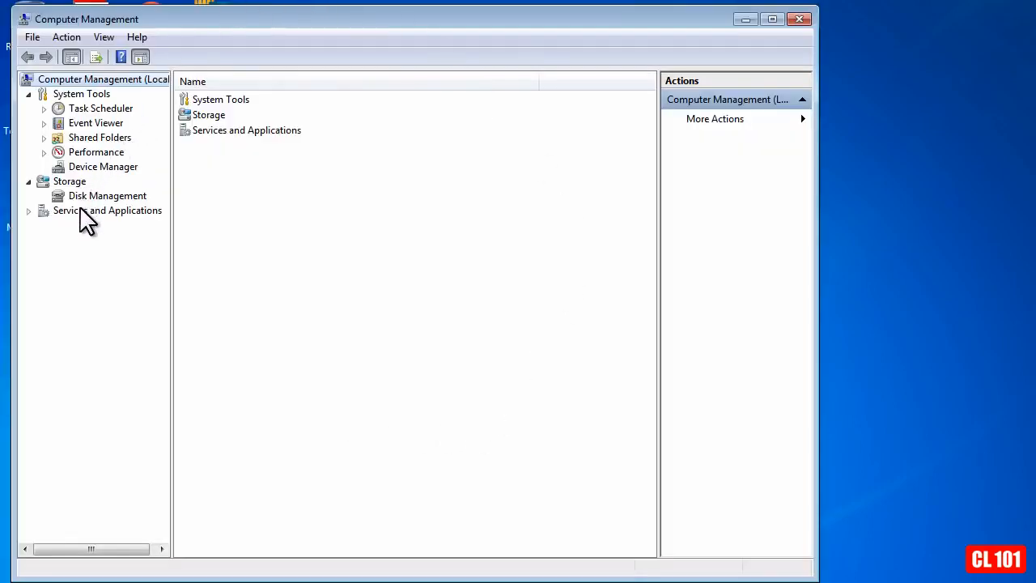
pyautogui.doubleClick(134, 209)
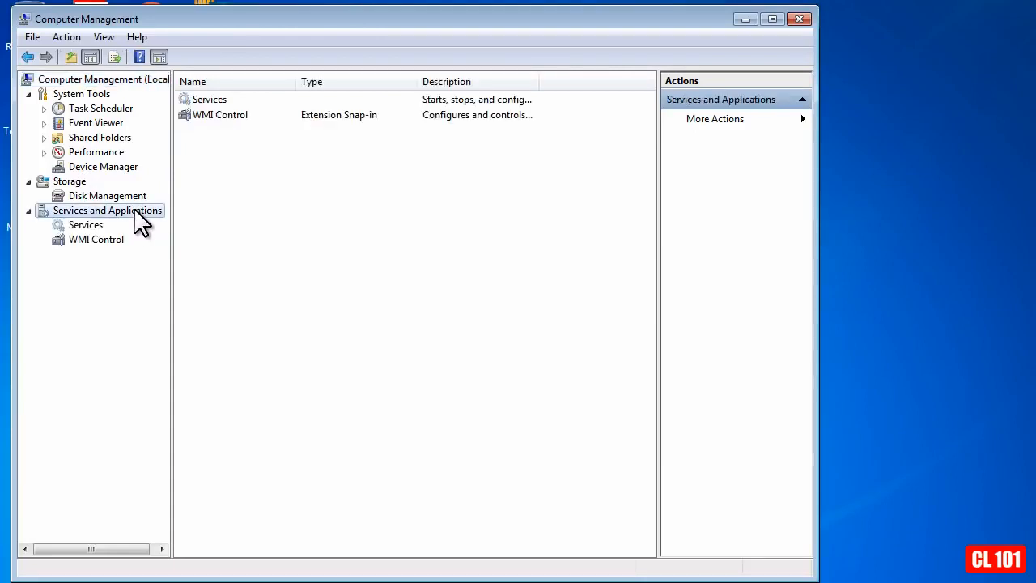
pyautogui.click(84, 226)
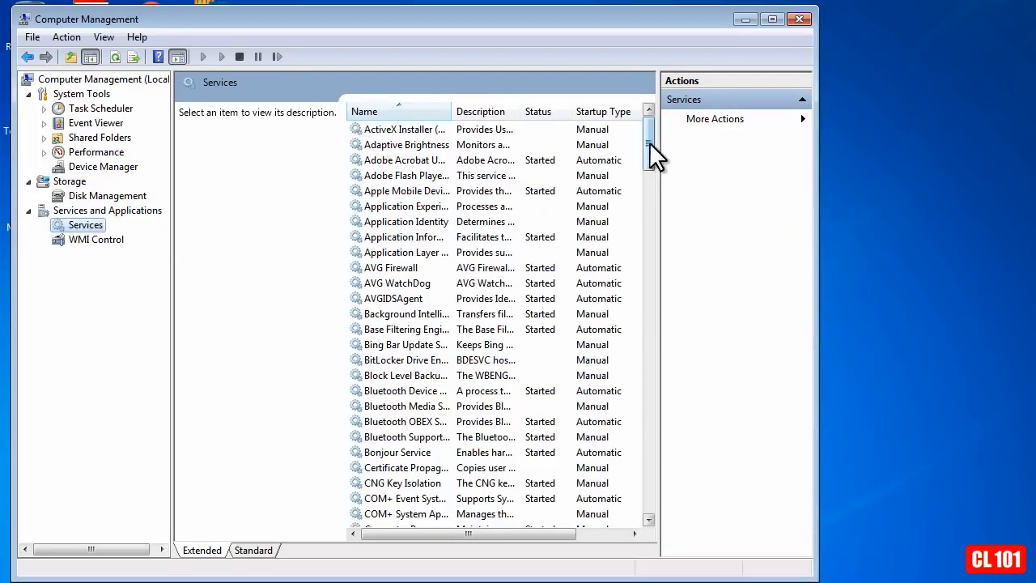
# - Set the Windows Search service's startup type to Disabled, apply the change and close Computer Management
pyautogui.moveTo(649, 141); pyautogui.dragTo(674, 470)
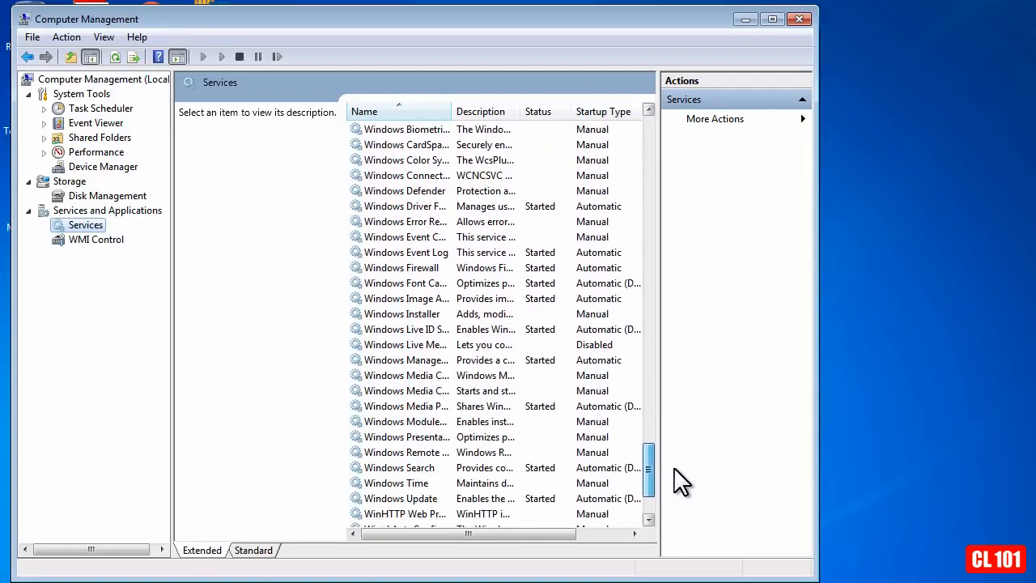
pyautogui.click(429, 468)
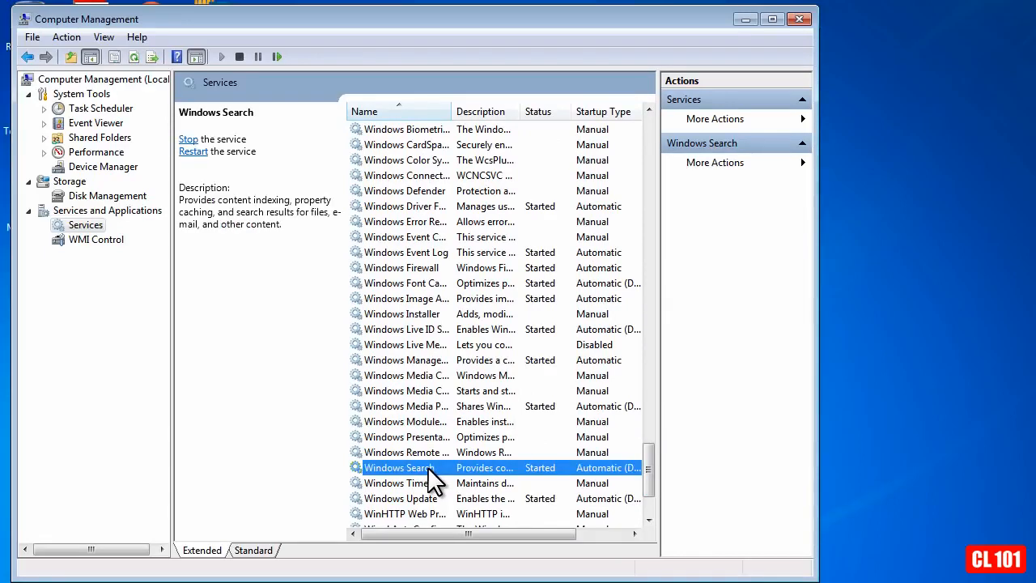
pyautogui.doubleClick(427, 466)
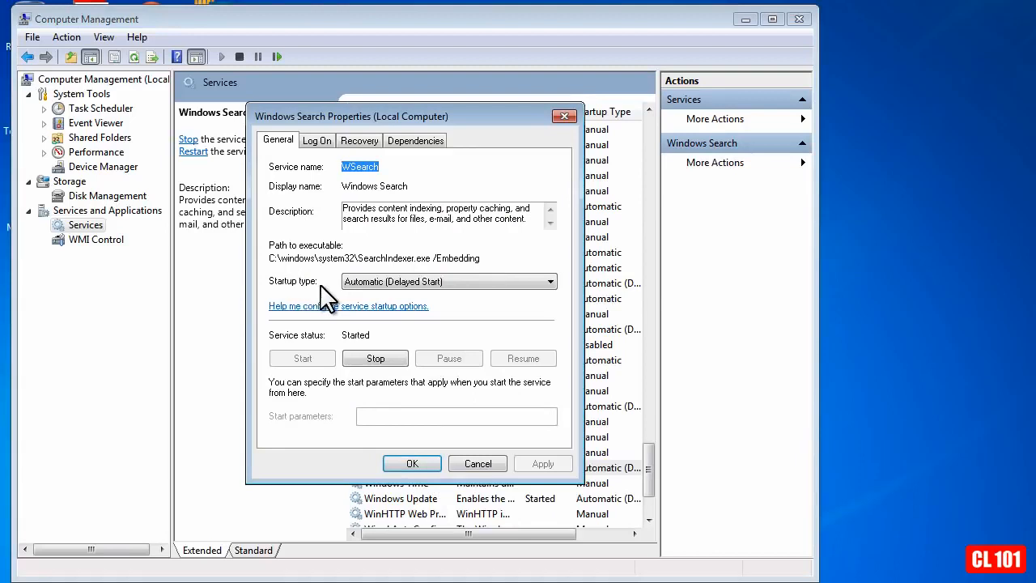
pyautogui.click(552, 282)
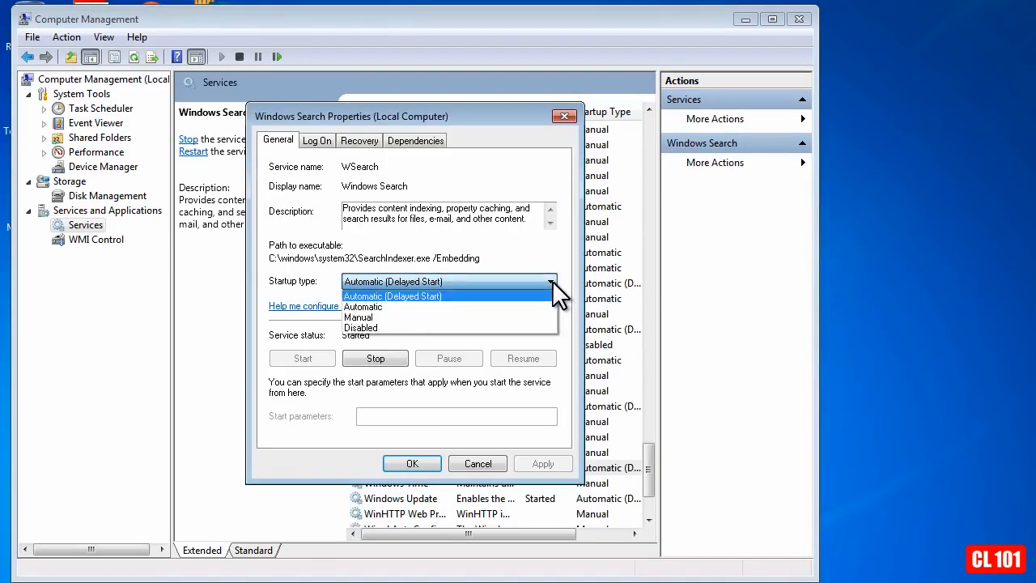
pyautogui.click(451, 327)
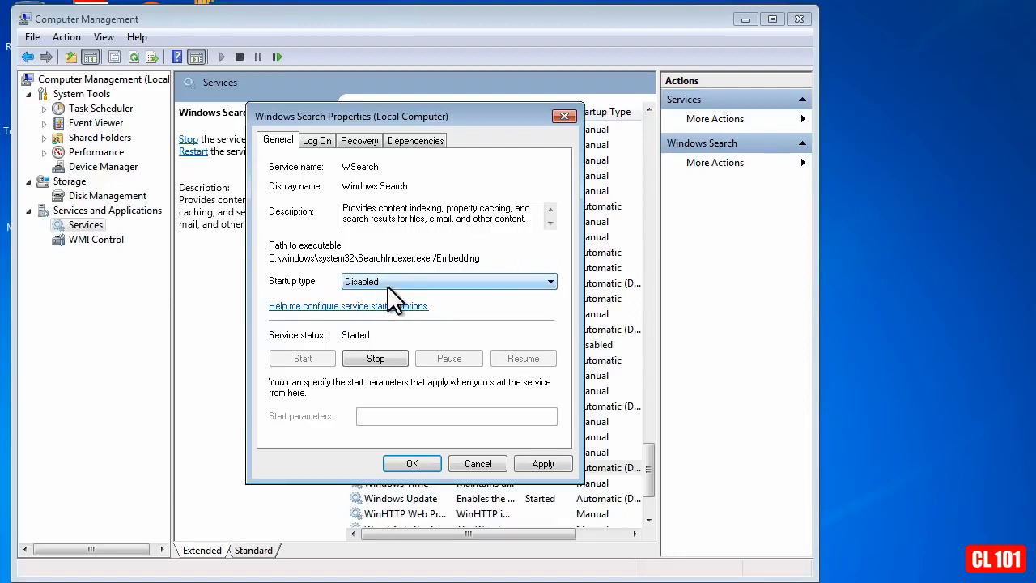
pyautogui.click(547, 463)
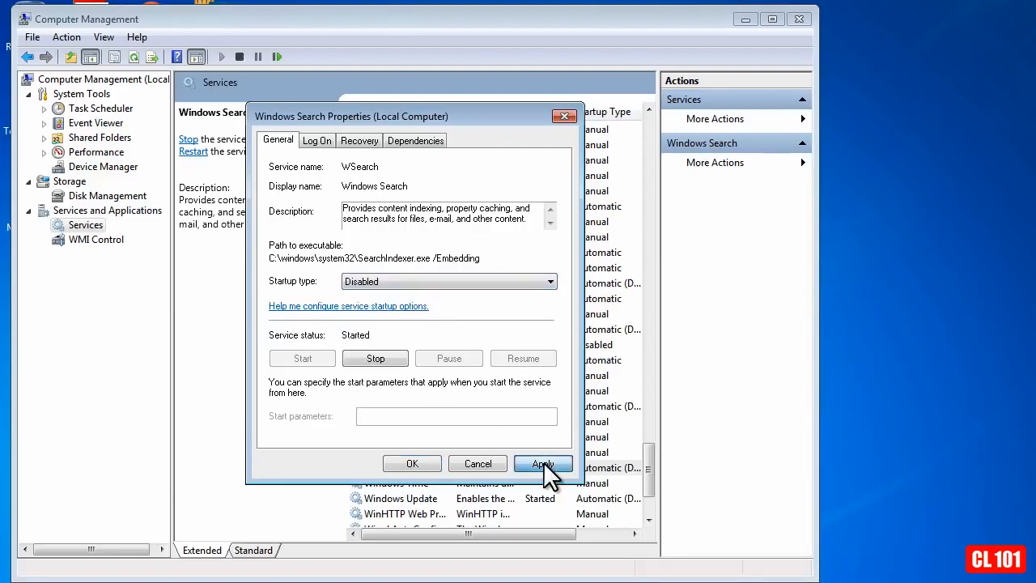
pyautogui.click(413, 464)
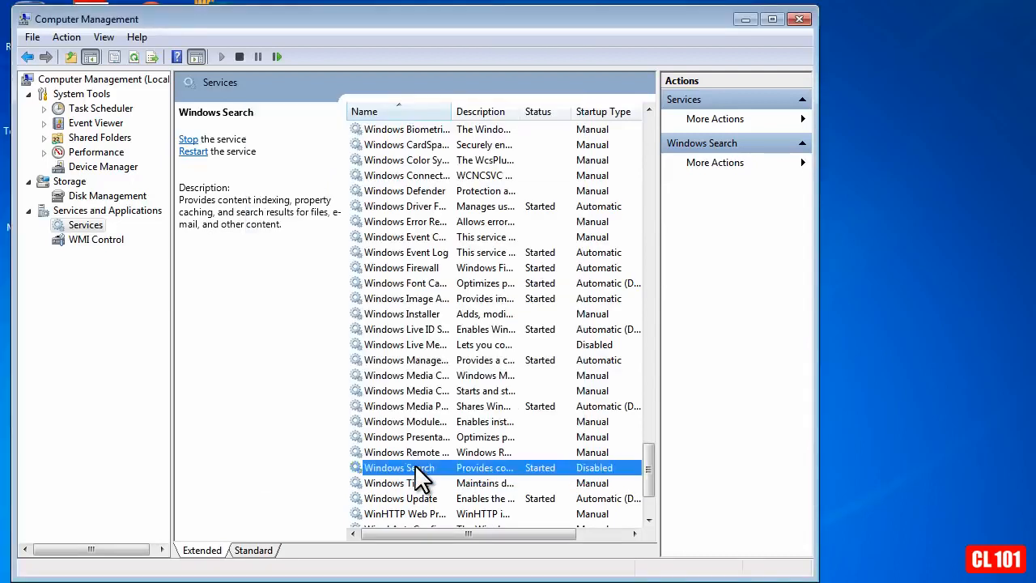
pyautogui.click(800, 19)
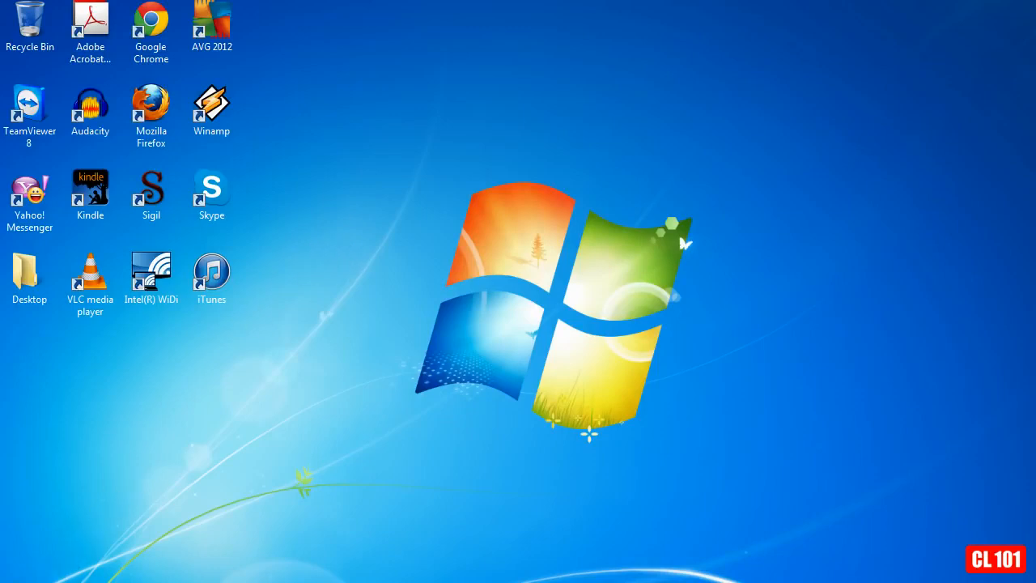
# - Open the Windows Features list for turning features on or off from the Control Panel's Programs category
pyautogui.click(18, 575)
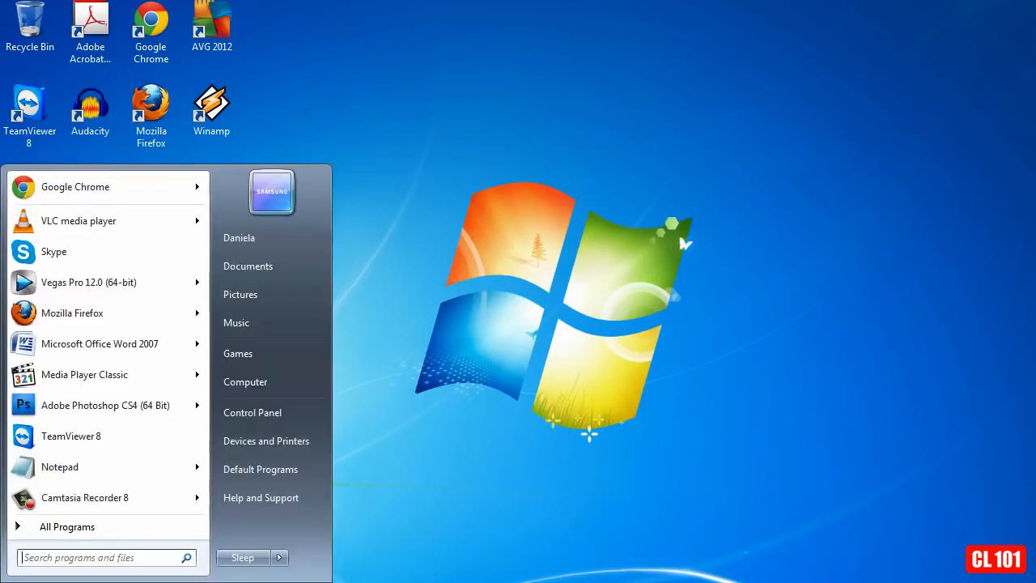
pyautogui.click(282, 414)
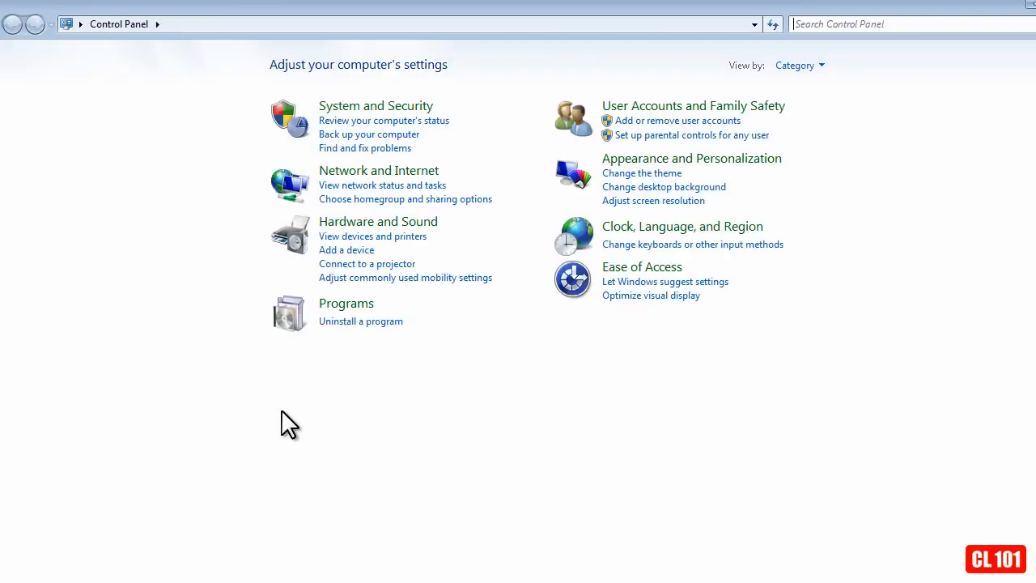
pyautogui.click(354, 305)
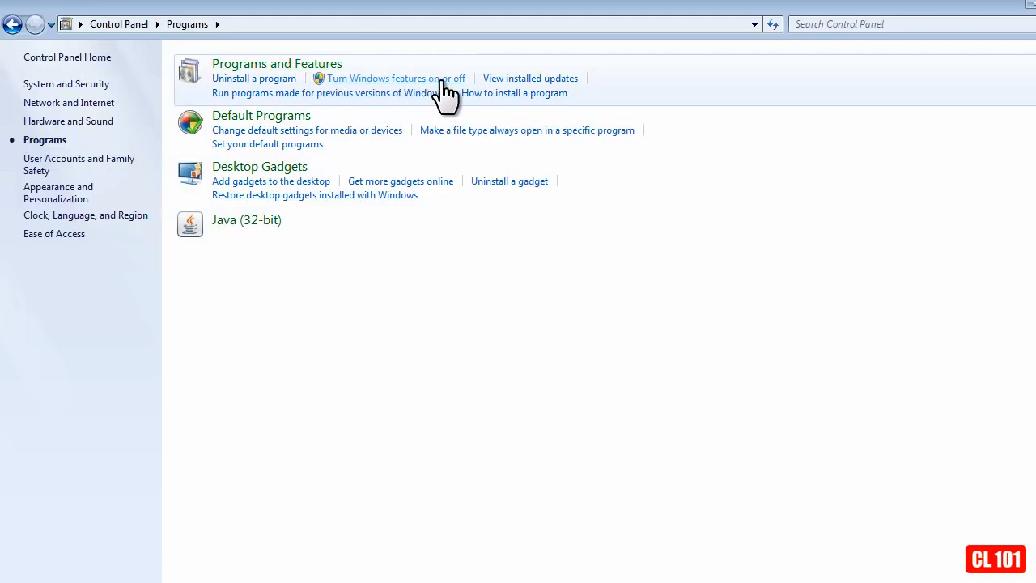
pyautogui.click(401, 79)
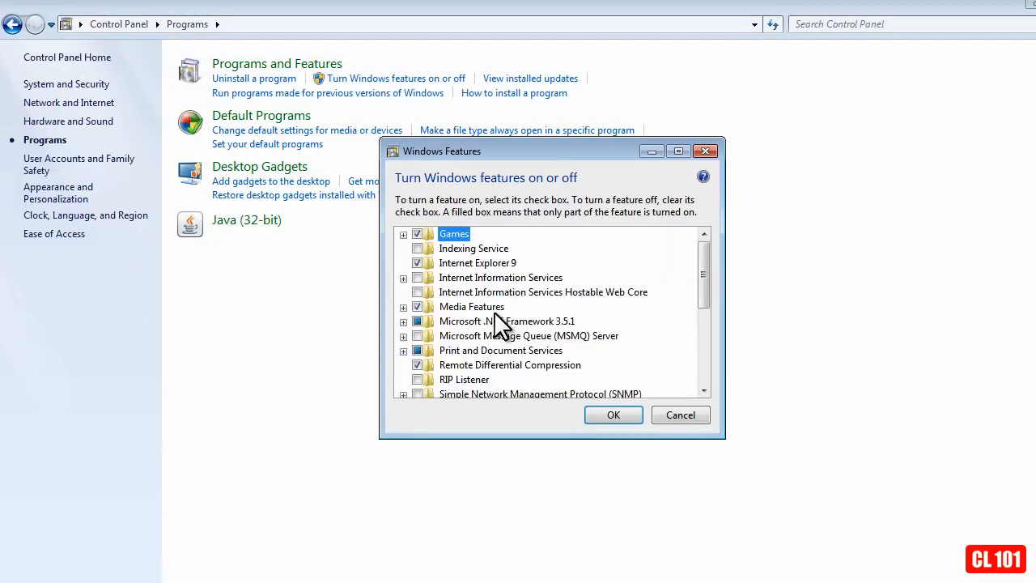
# - Turn off the Games and Internet Explorer 9 Windows features and apply the feature changes
pyautogui.click(403, 234)
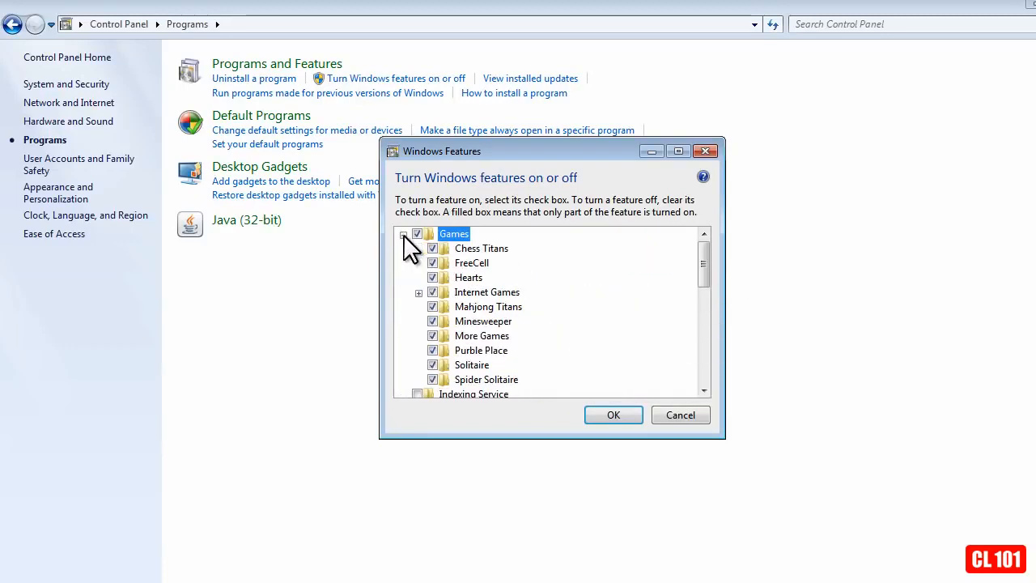
pyautogui.click(403, 233)
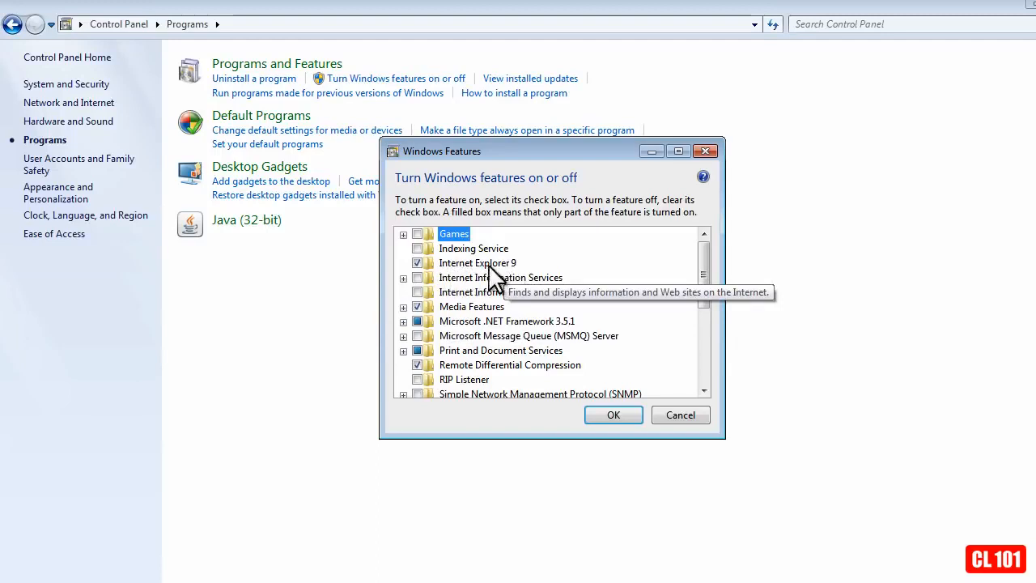
pyautogui.click(417, 262)
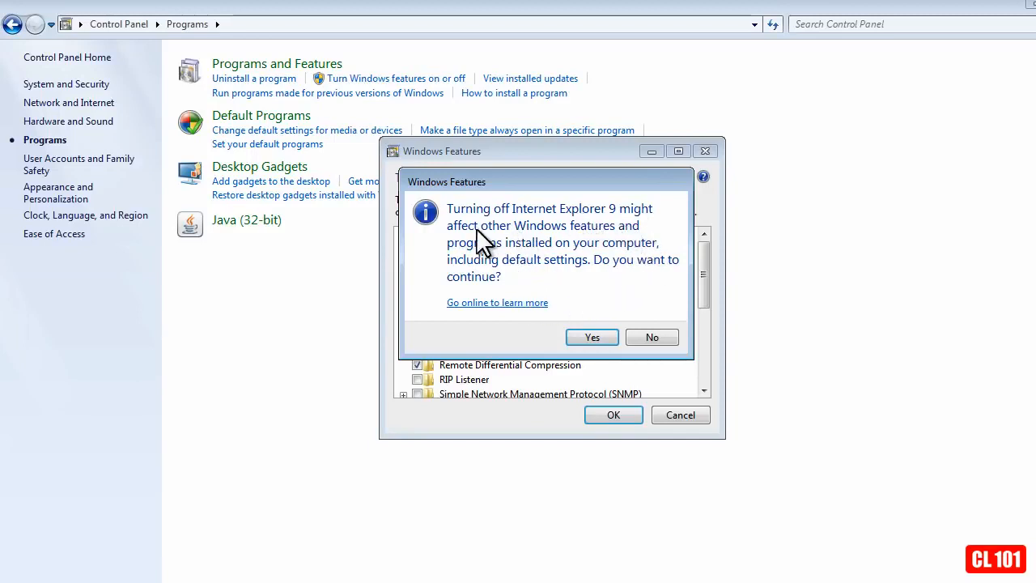
pyautogui.click(591, 338)
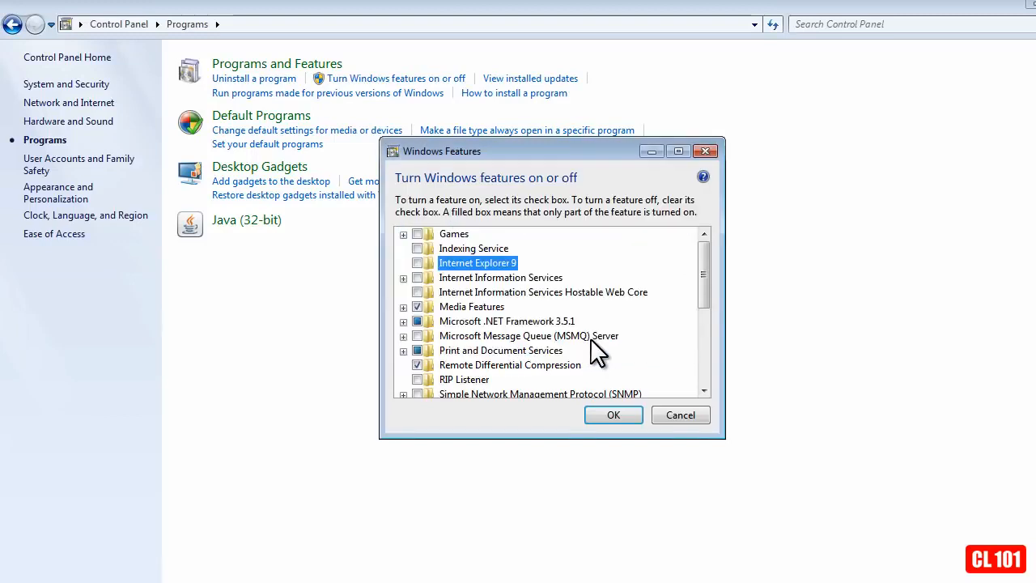
pyautogui.click(613, 415)
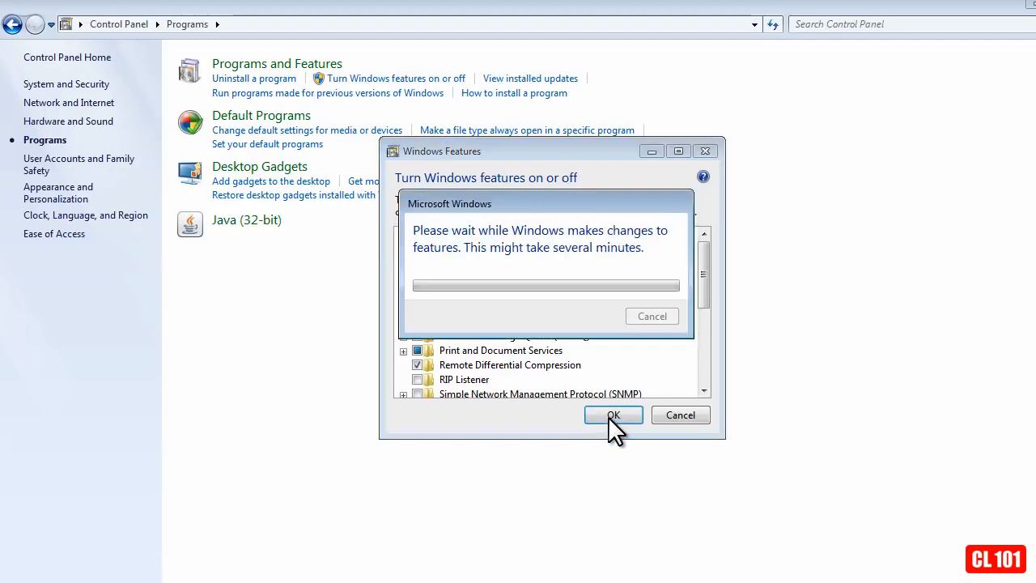